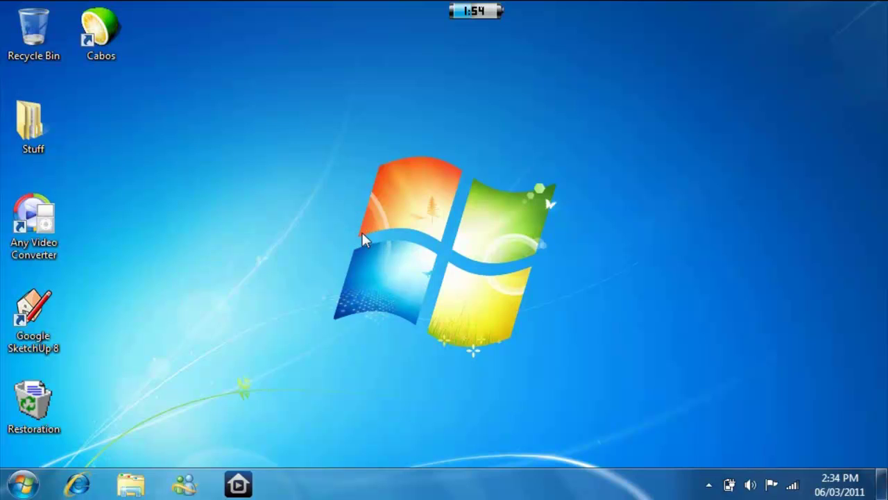
Step: Open Personalization from the desktop right-click menu to see My Themes
right_click(362, 232)
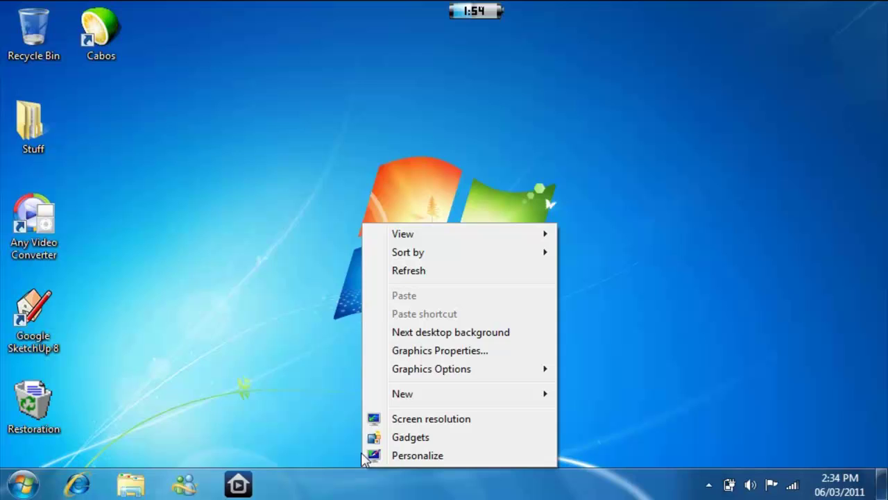
left_click(416, 456)
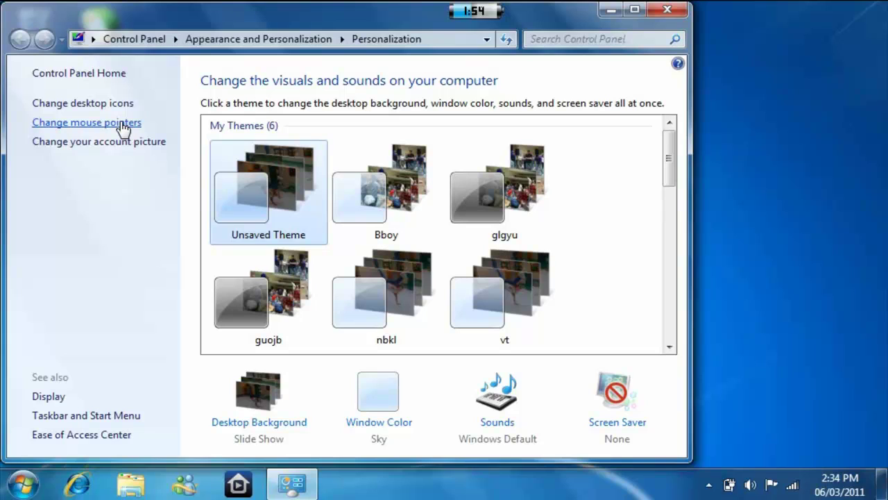
Step: Open Mouse Properties' Pointer Options and try fast and slow pointer speeds, settling mid-range
left_click(123, 129)
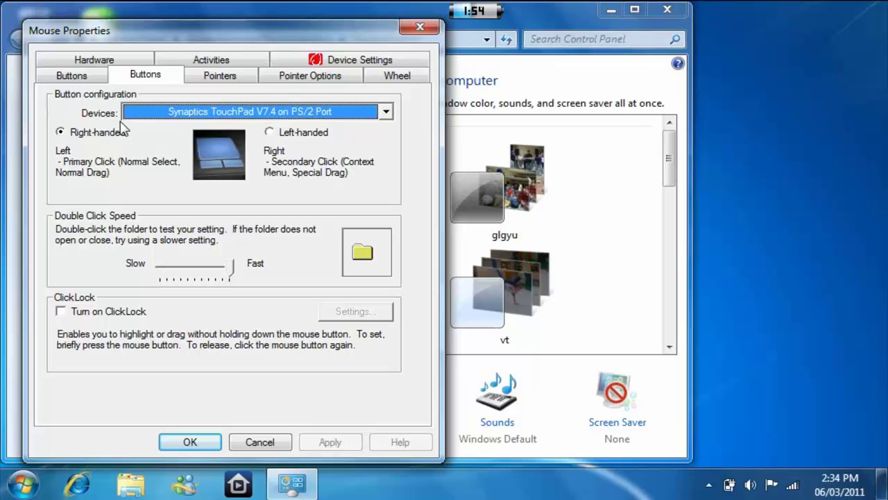
left_click(299, 80)
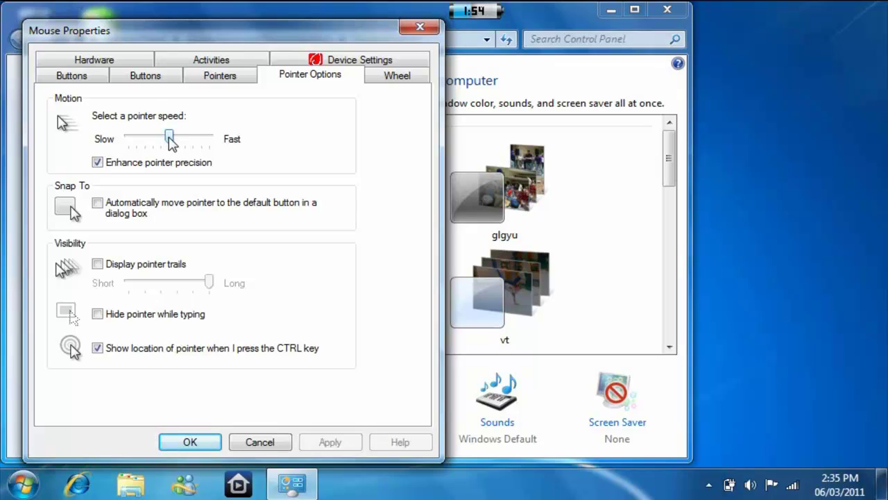
left_click_drag(171, 141, 211, 143)
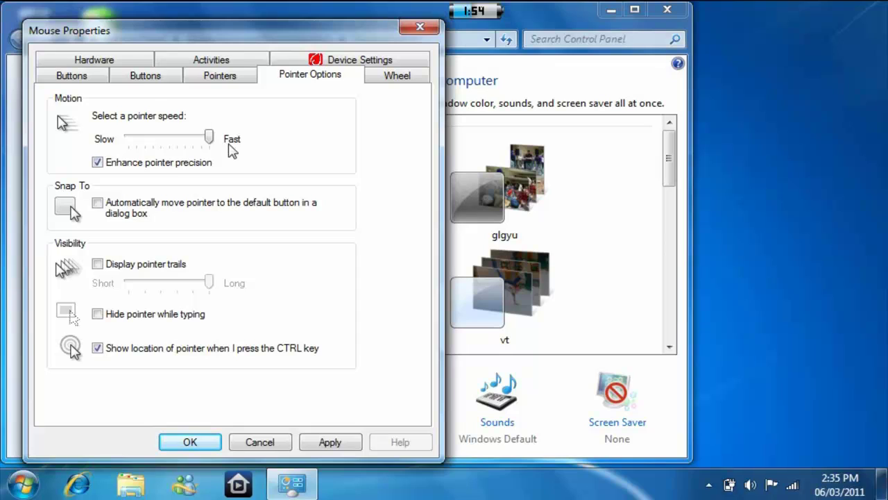
left_click_drag(210, 140, 123, 135)
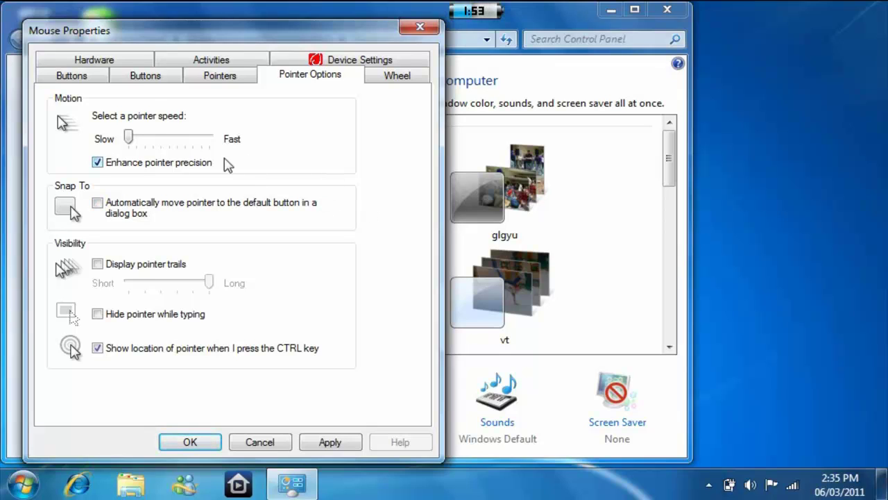
left_click_drag(130, 142, 171, 153)
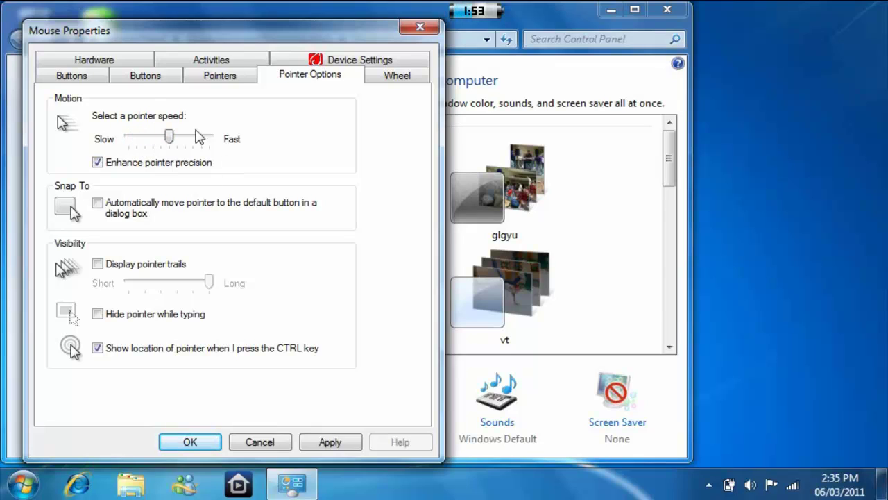
left_click(99, 264)
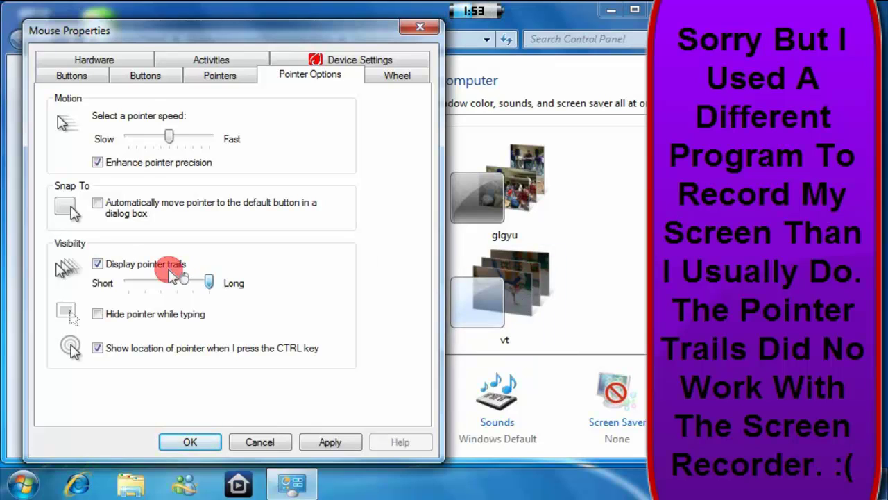
left_click_drag(209, 283, 129, 283)
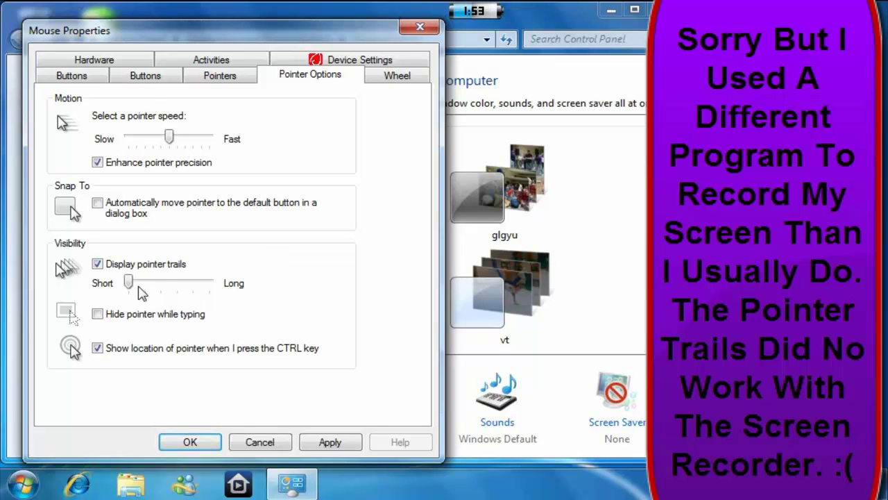
left_click_drag(128, 282, 251, 300)
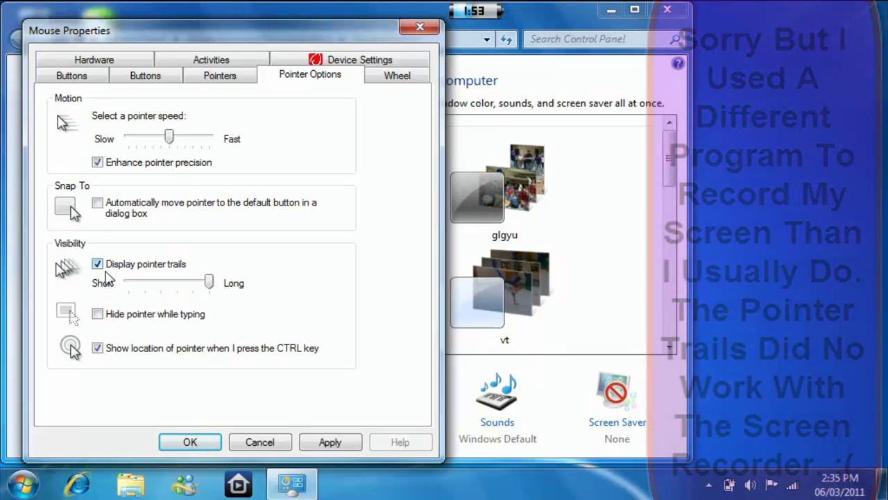
left_click(105, 272)
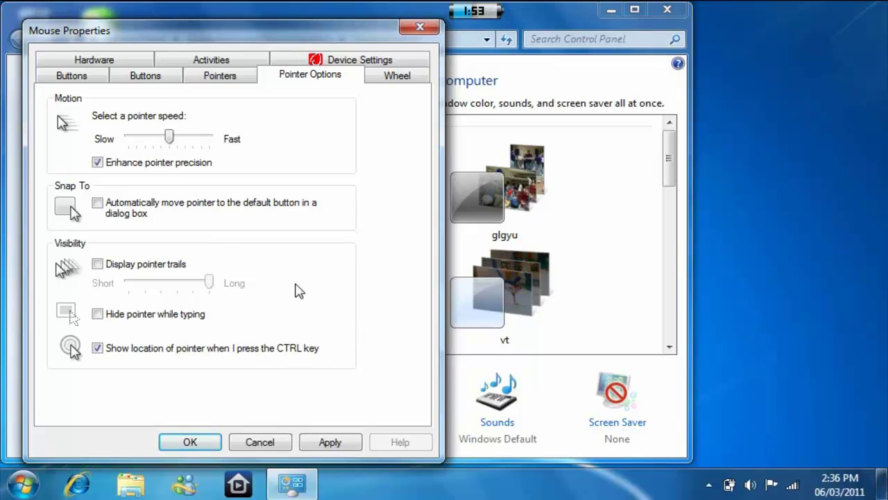
key("ctrl")
key("ctrl")
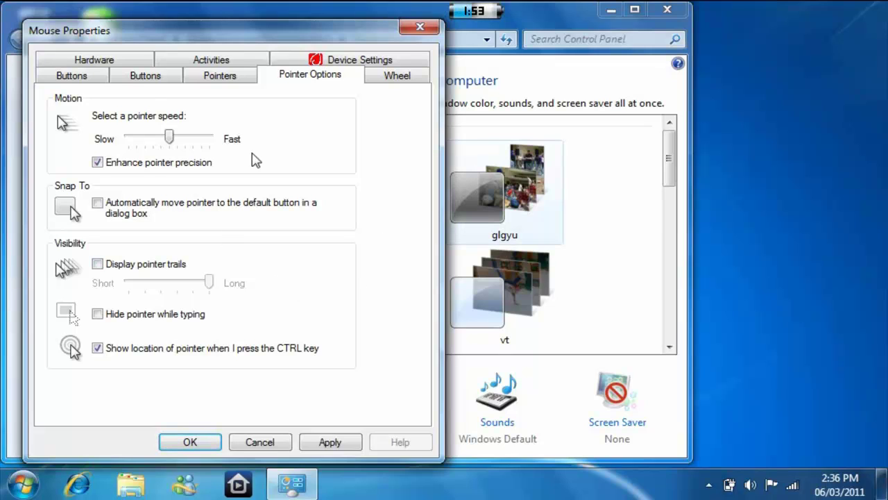
Step: Choose and apply the Windows Black (system scheme) pointer scheme on the Pointers tab
left_click(227, 86)
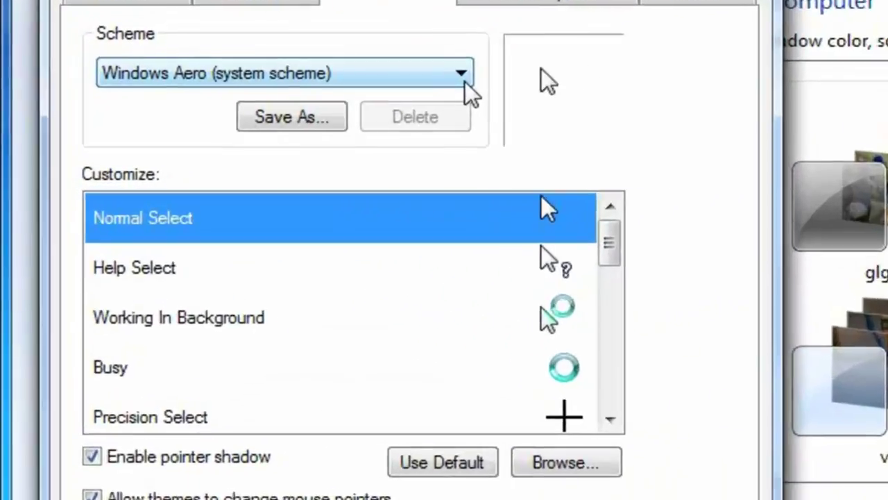
left_click(466, 82)
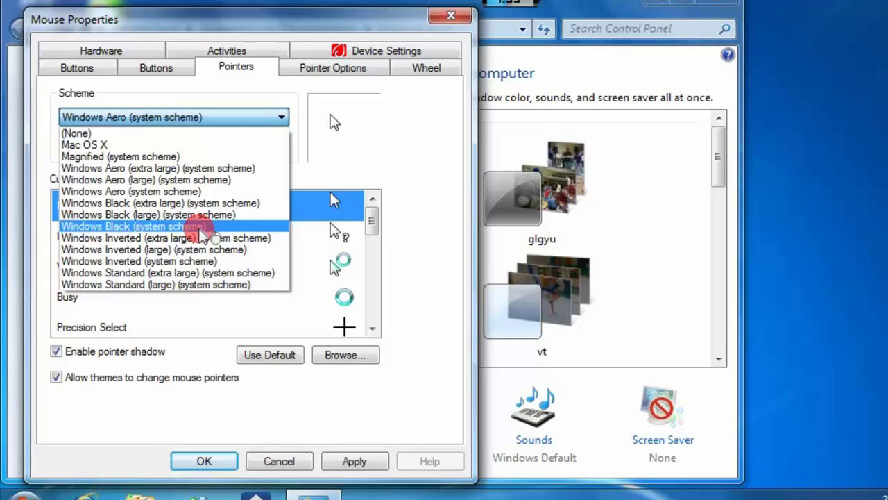
left_click(566, 306)
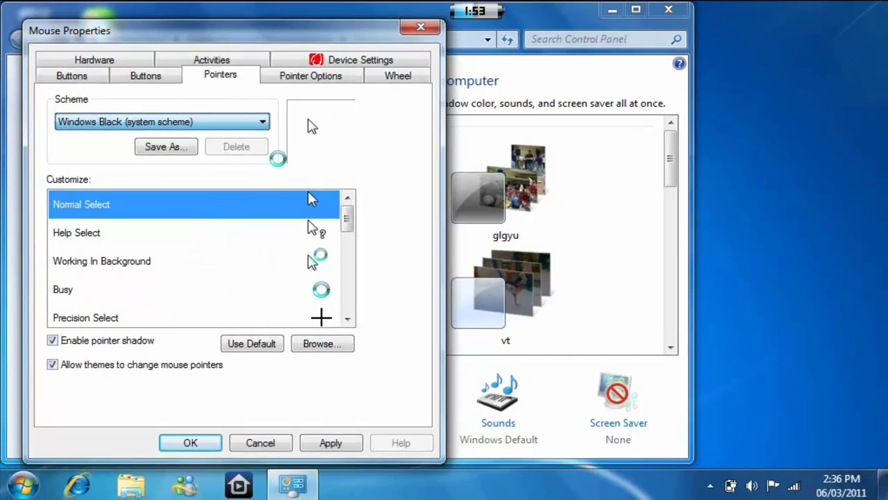
left_click(331, 444)
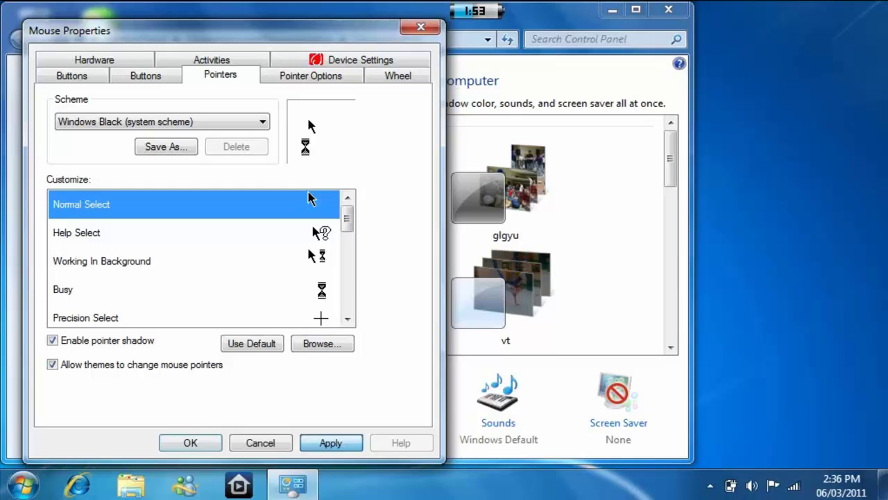
Step: Try the Windows Aero (extra large) and Mac OS X pointer schemes, applying each
left_click(264, 125)
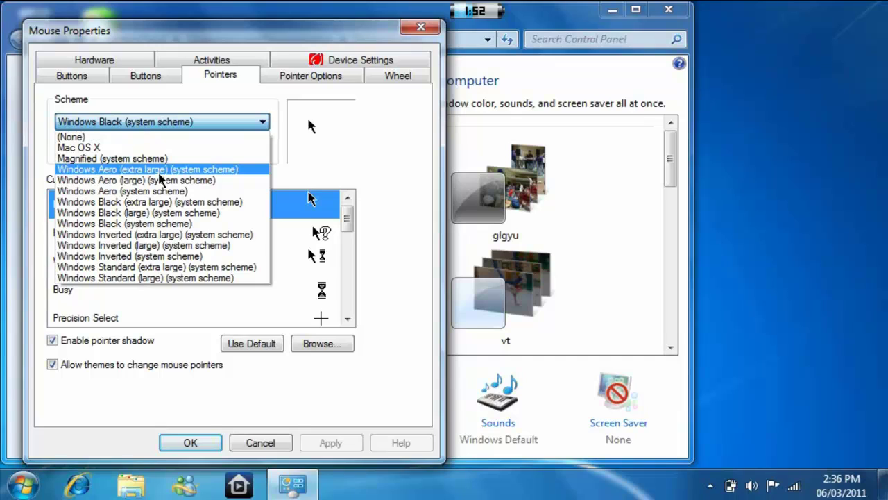
left_click(159, 172)
left_click(314, 439)
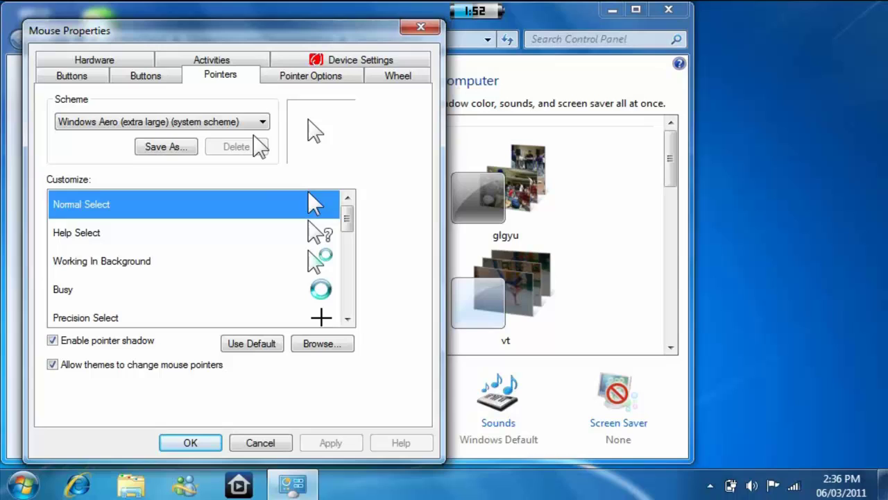
key("m")
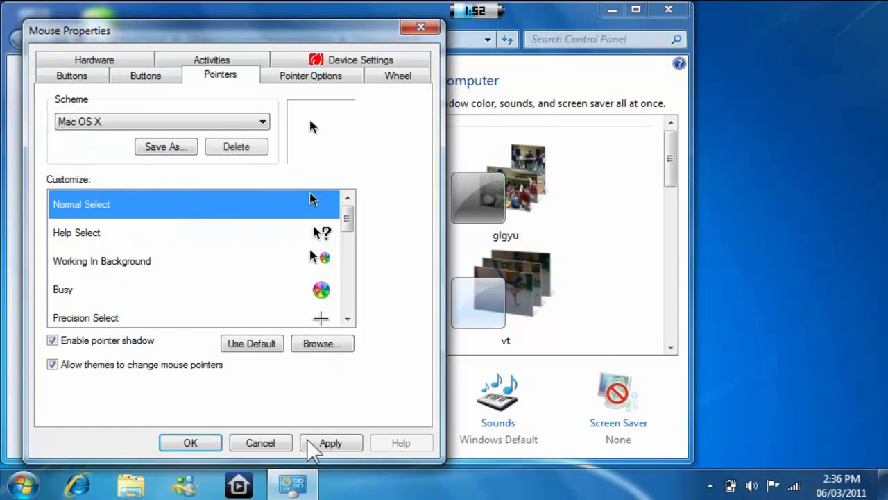
left_click(314, 448)
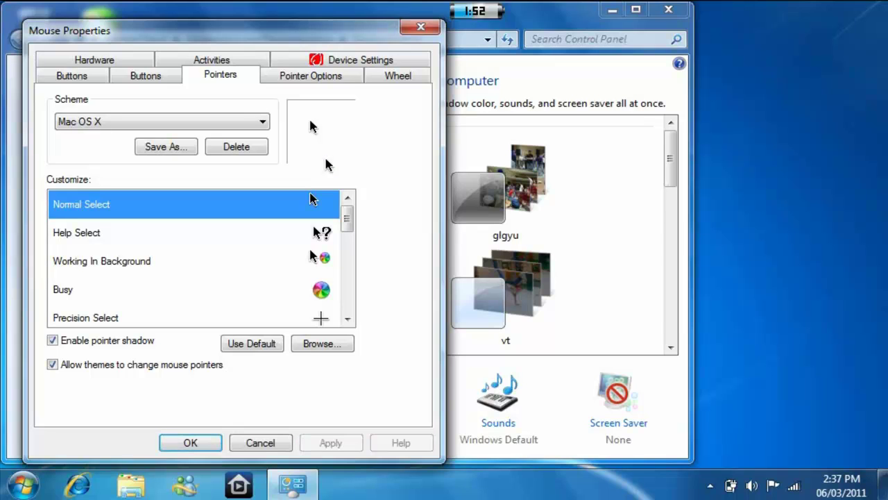
Step: Choose and apply the Windows Aero (system scheme) pointer scheme
left_click(264, 122)
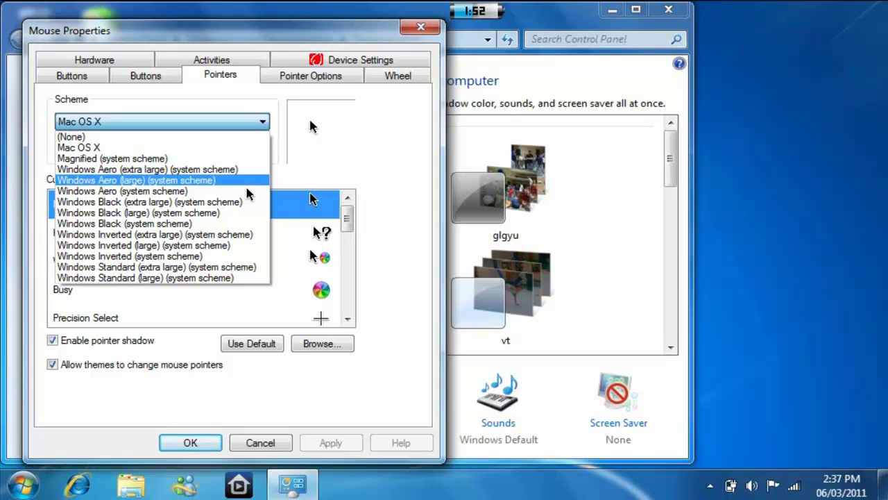
left_click(248, 191)
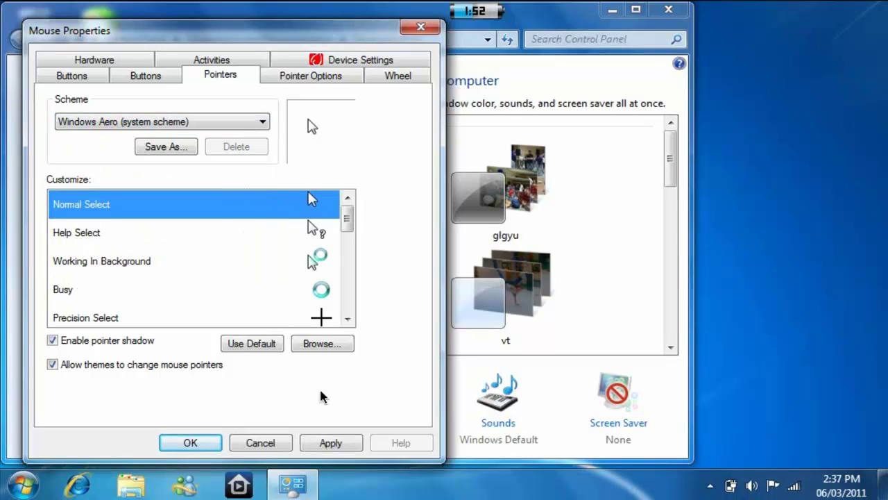
left_click(328, 442)
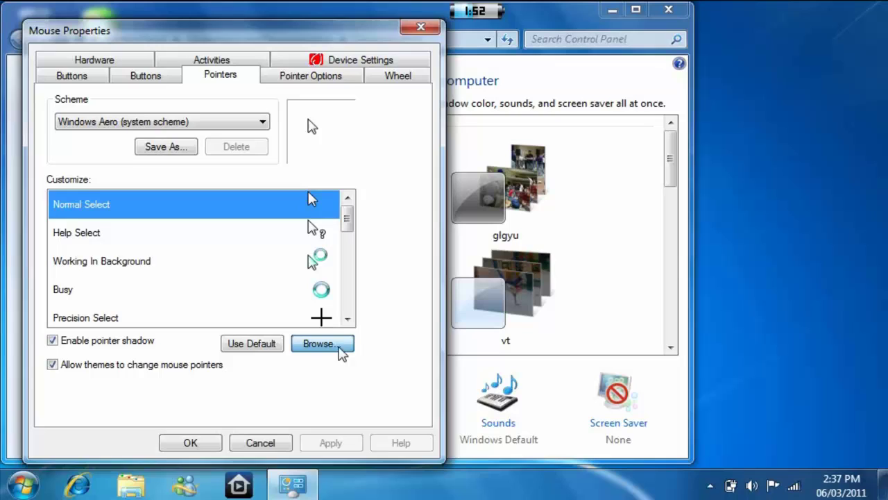
Step: Browse Libraries > Documents and pick the downloaded cursor for Normal Select
left_click(322, 343)
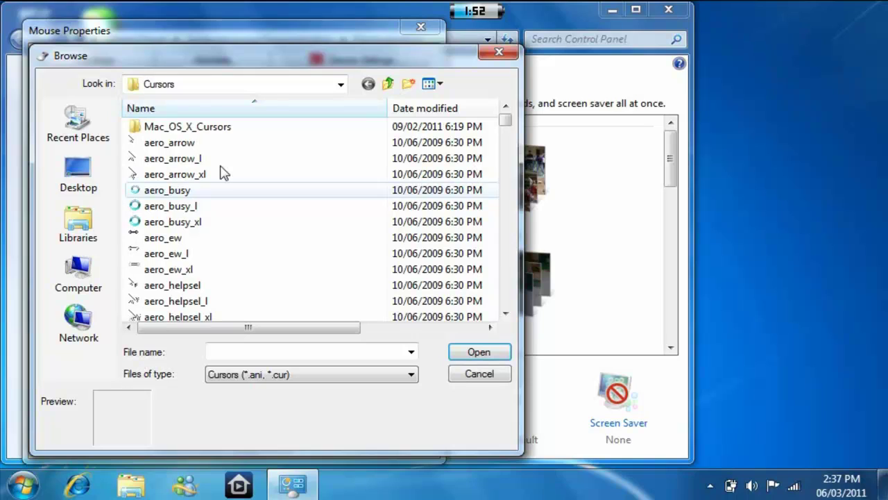
left_click(78, 222)
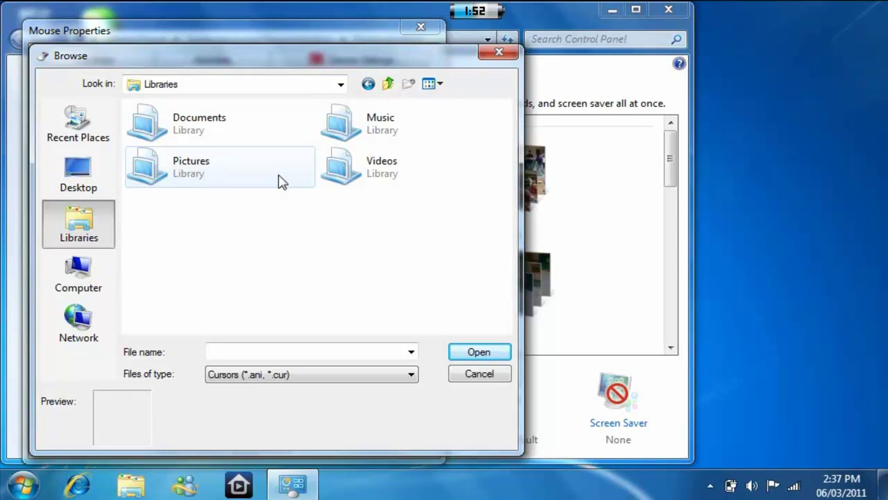
double_click(198, 139)
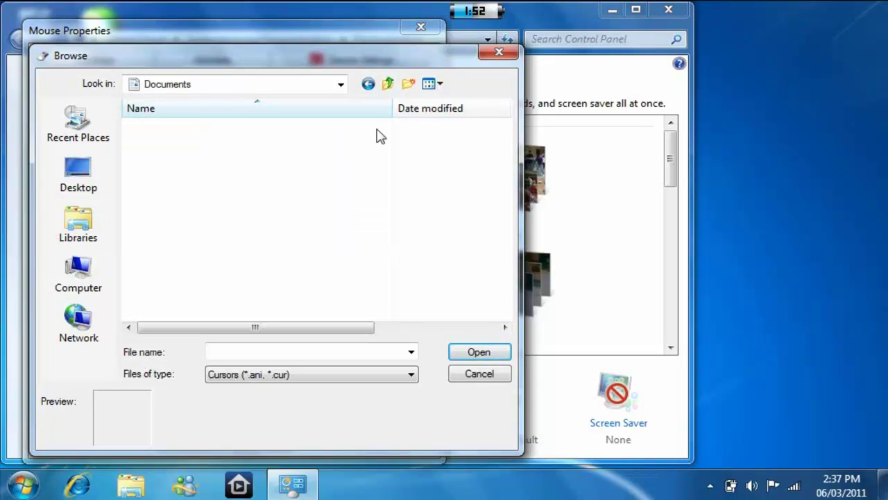
scroll(529, 268, "down", 10)
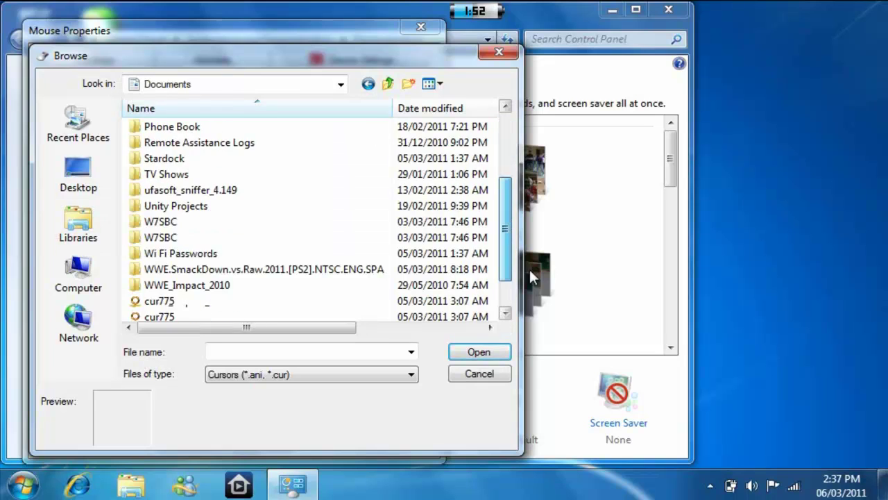
double_click(295, 299)
Step: Apply the new Normal Select pointer and launch Internet Explorer
left_click(332, 440)
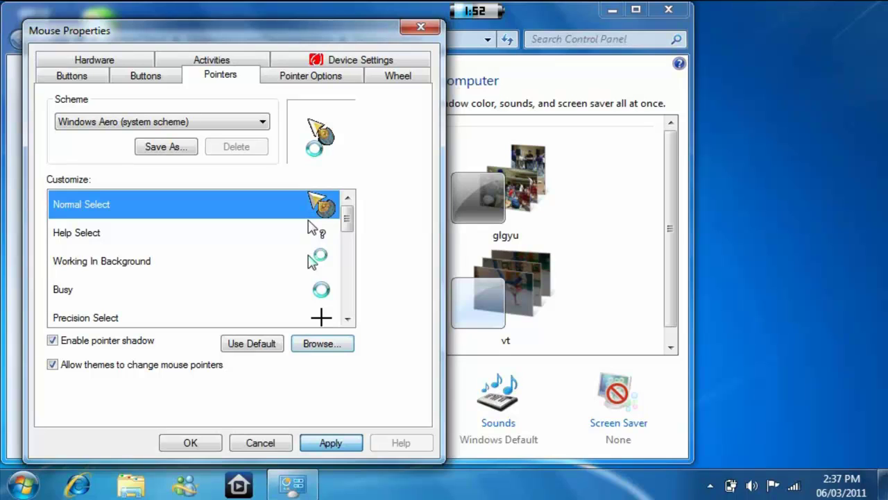
left_click(331, 443)
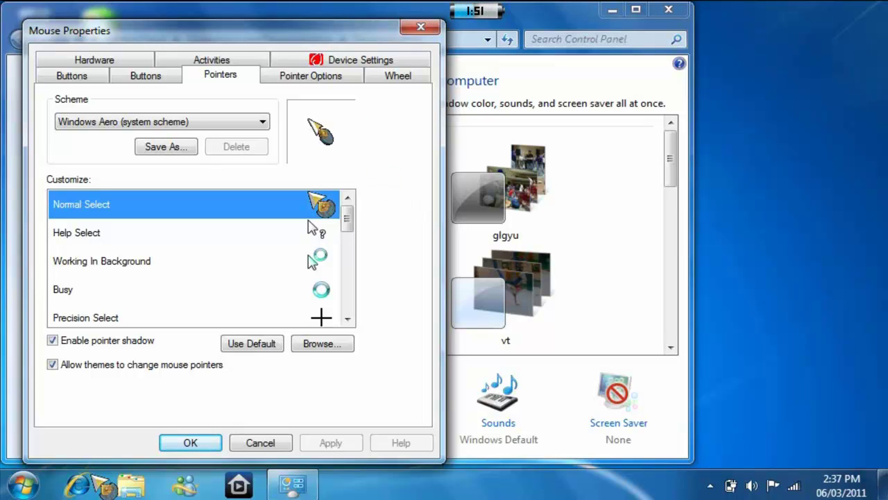
left_click(77, 485)
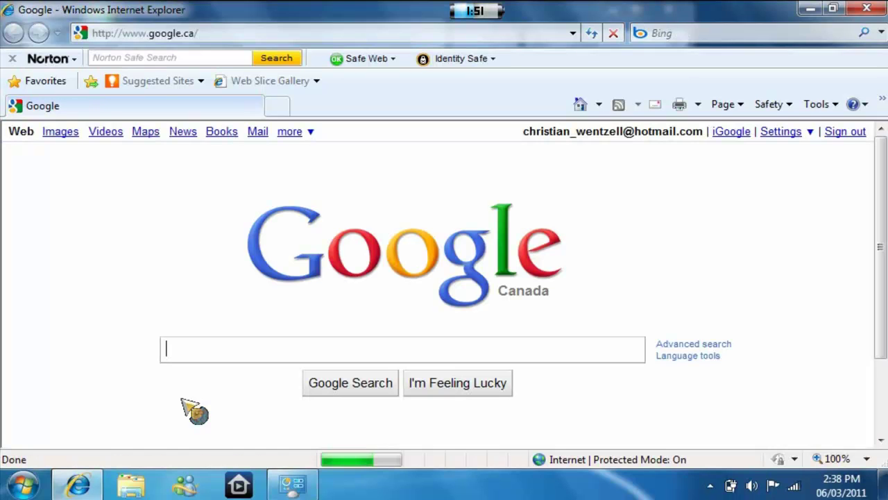
Step: Paste the Cursors-4U address into the address bar and load the Perfect World Online Pointer page
left_click(320, 32)
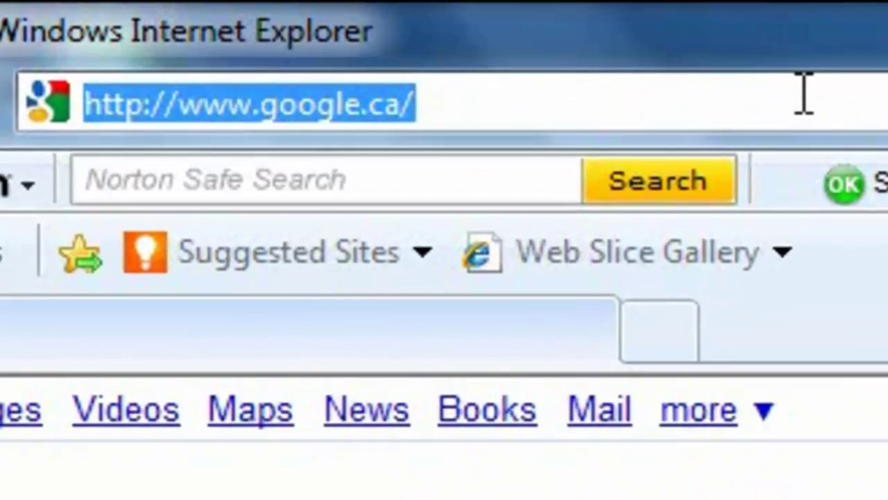
type("http://www.cursors-4u.com/")
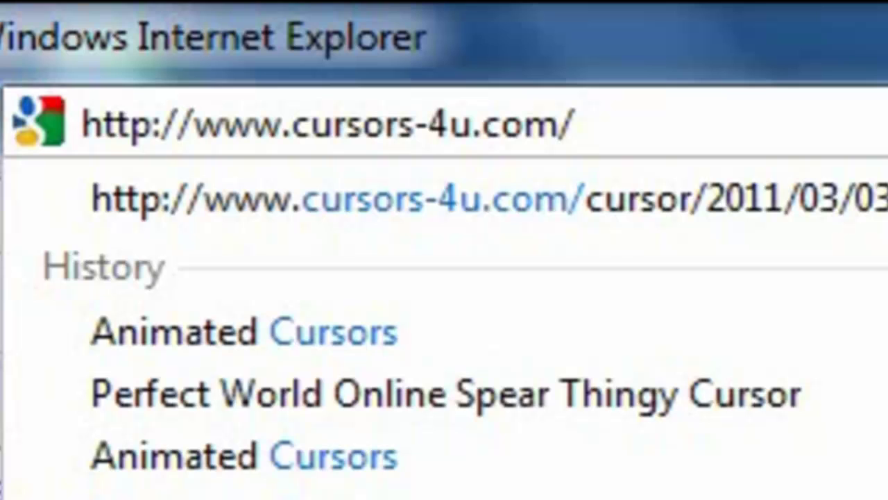
key("Return")
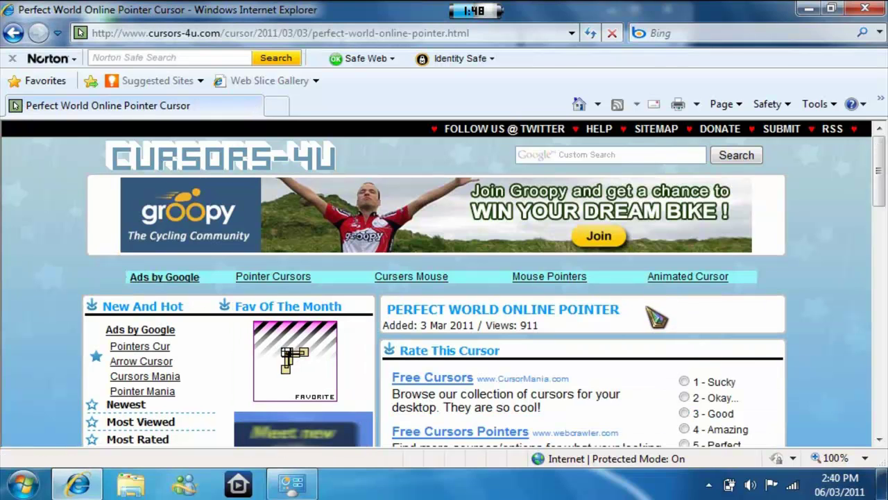
Step: Download gam1232.ani from the cursor page and save it into the Documents library
scroll(656, 317, "down", 5)
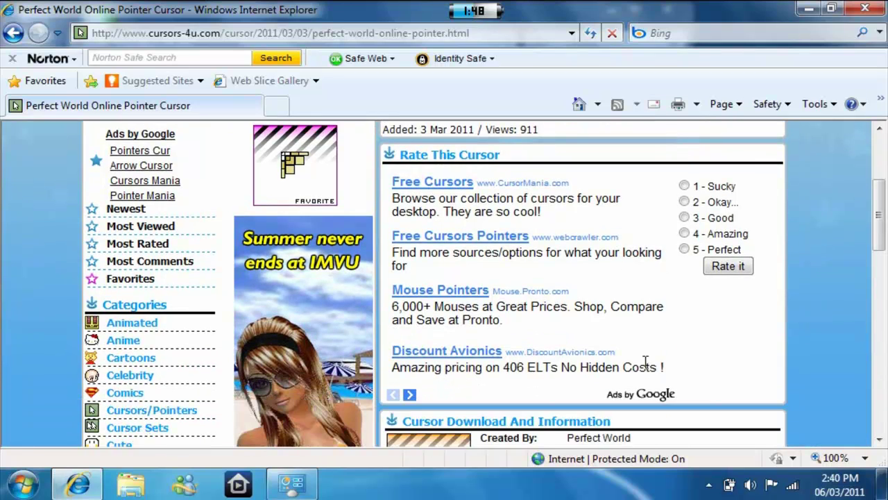
scroll(646, 361, "down", 3)
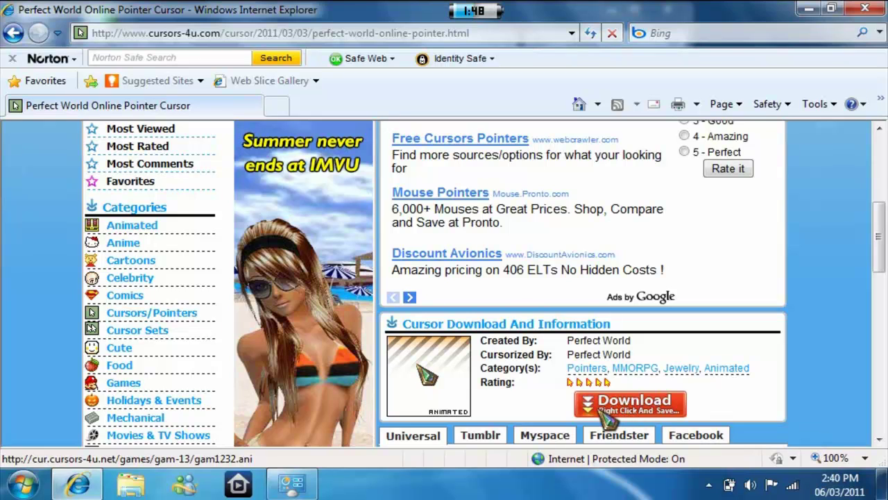
left_click(652, 422)
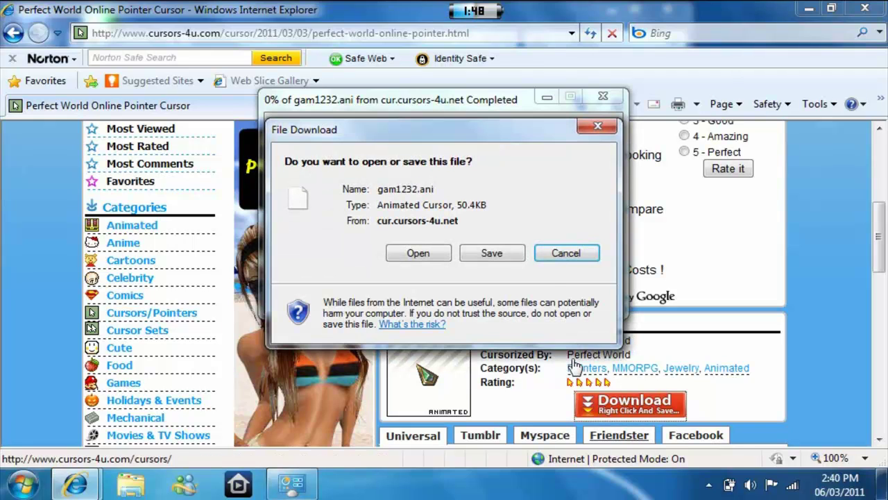
left_click(519, 256)
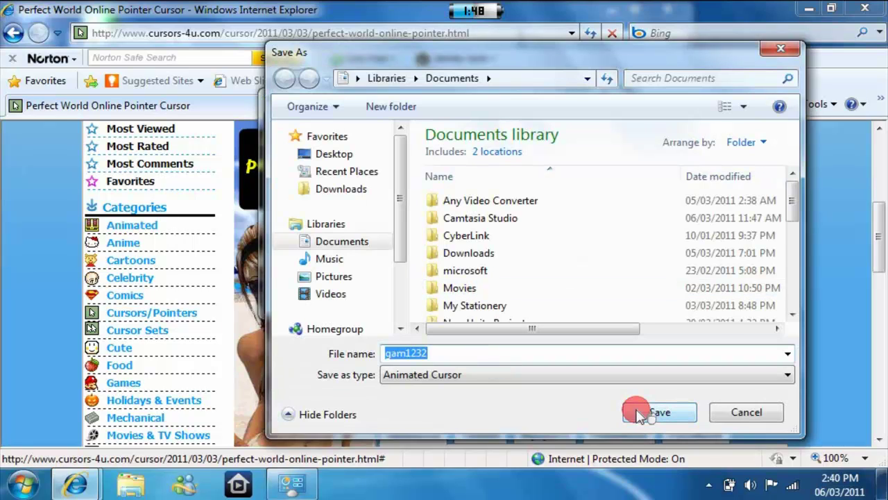
left_click(656, 413)
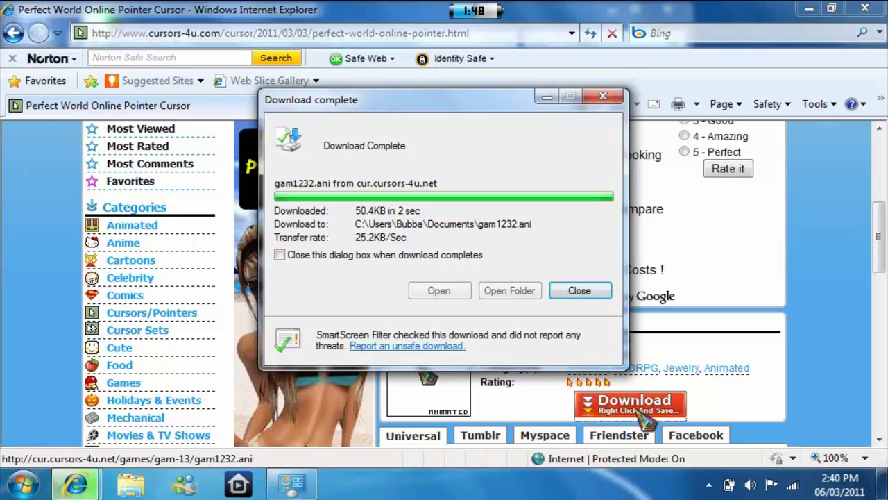
Step: Close the download window and reopen Mouse Properties from Personalization on the Pointers tab
left_click(603, 97)
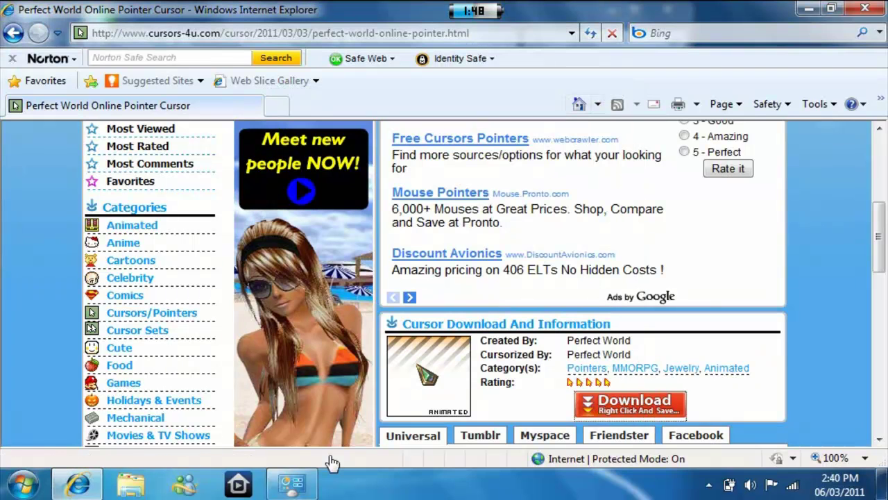
mouse_move(331, 463)
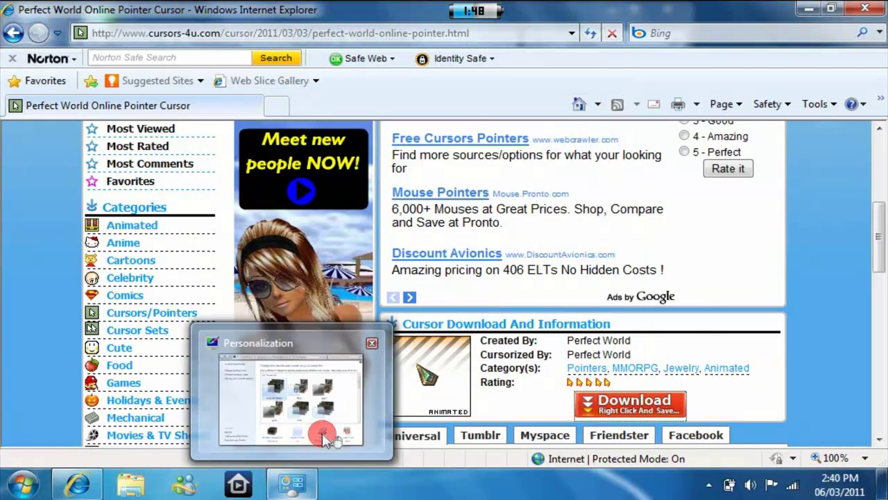
left_click(321, 381)
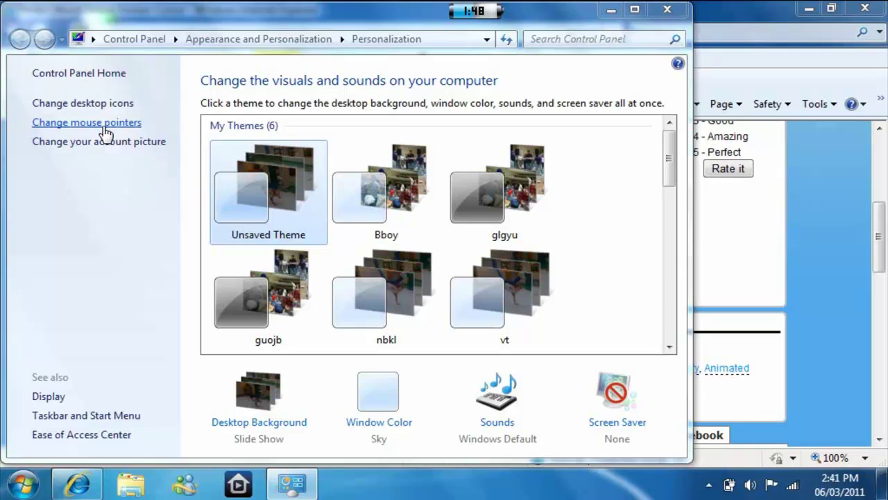
left_click(104, 126)
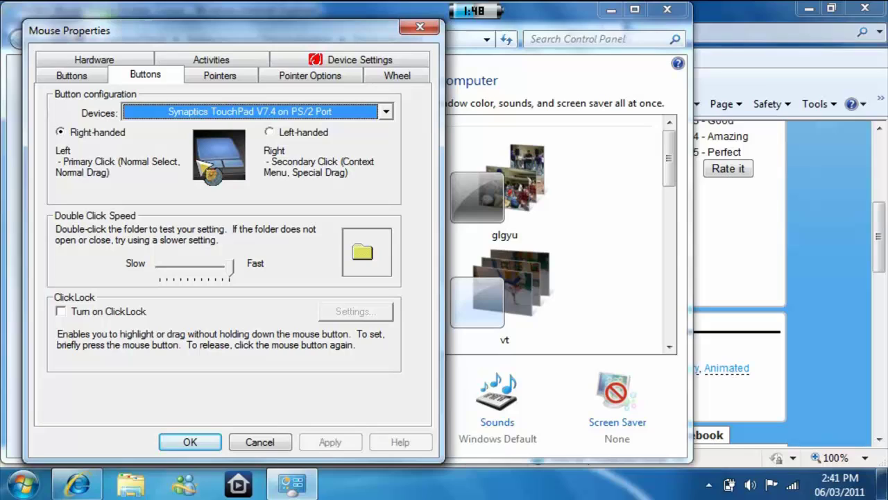
left_click(228, 78)
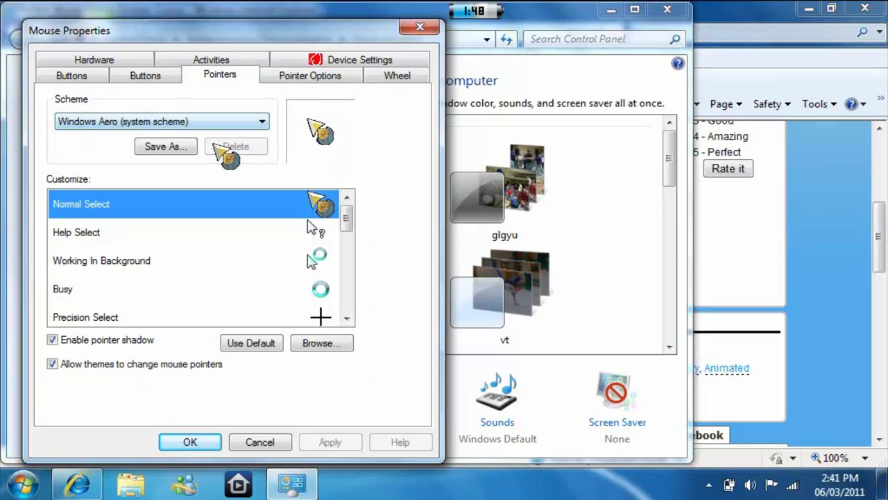
Step: Browse to Libraries > Documents, choose gam1232 for Normal Select, and apply it
left_click(338, 347)
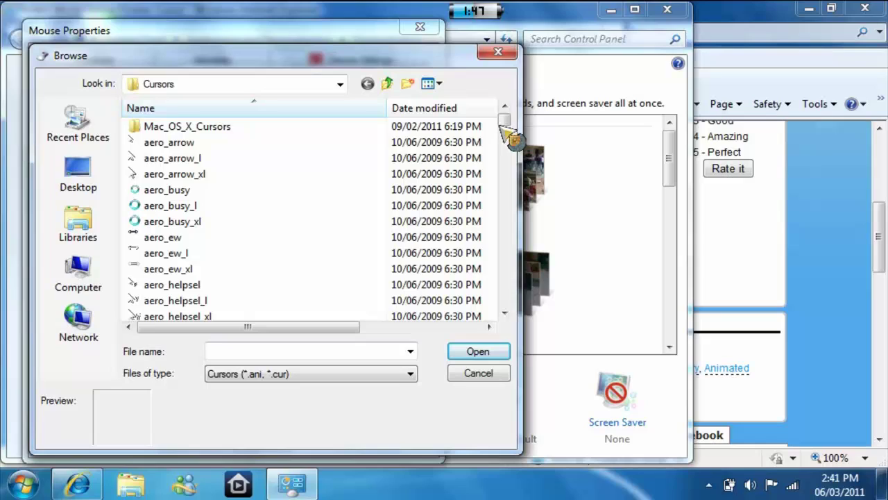
left_click(72, 226)
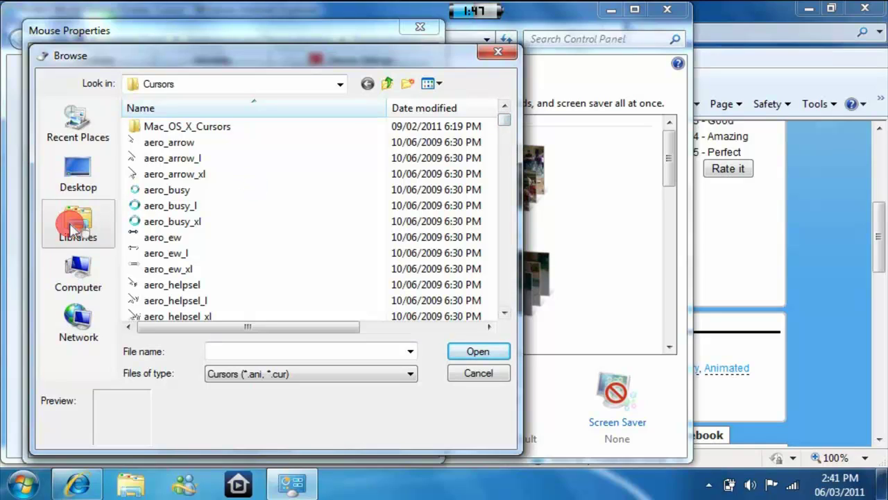
double_click(159, 123)
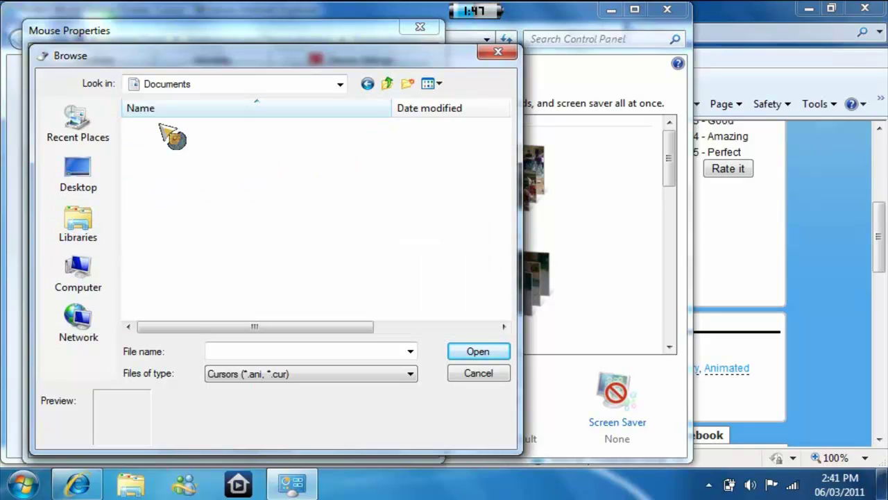
left_click_drag(507, 139, 511, 239)
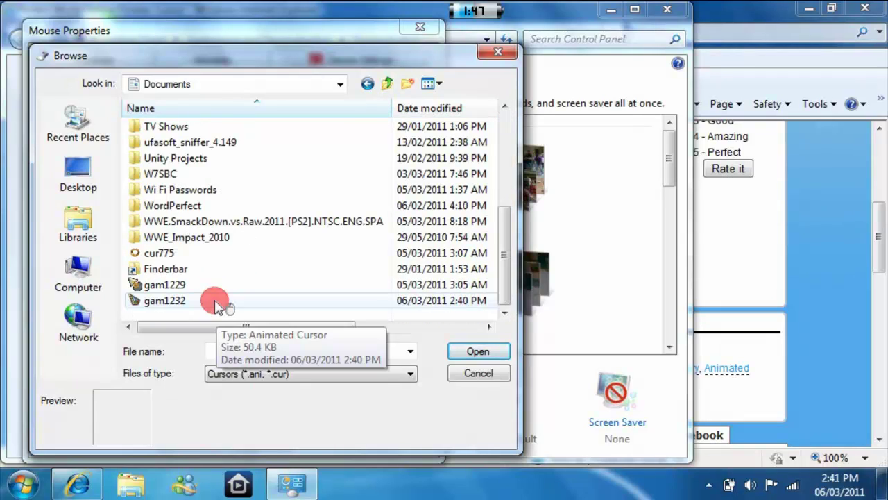
double_click(211, 302)
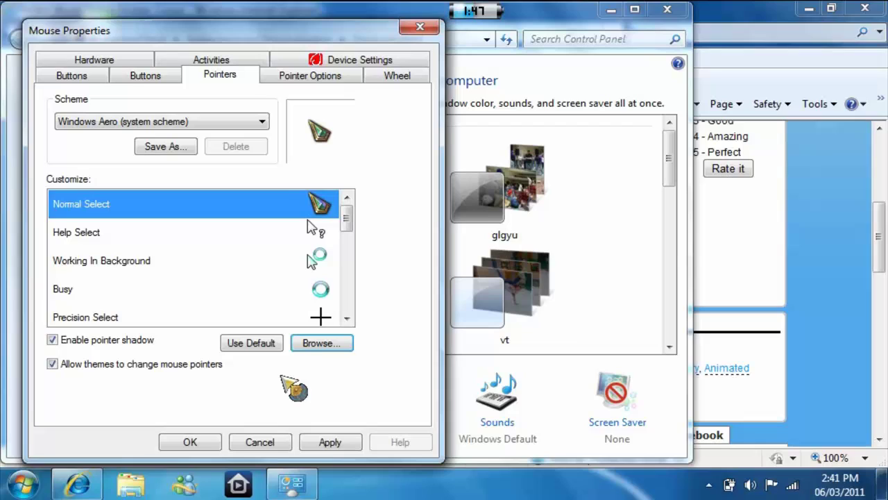
left_click(328, 436)
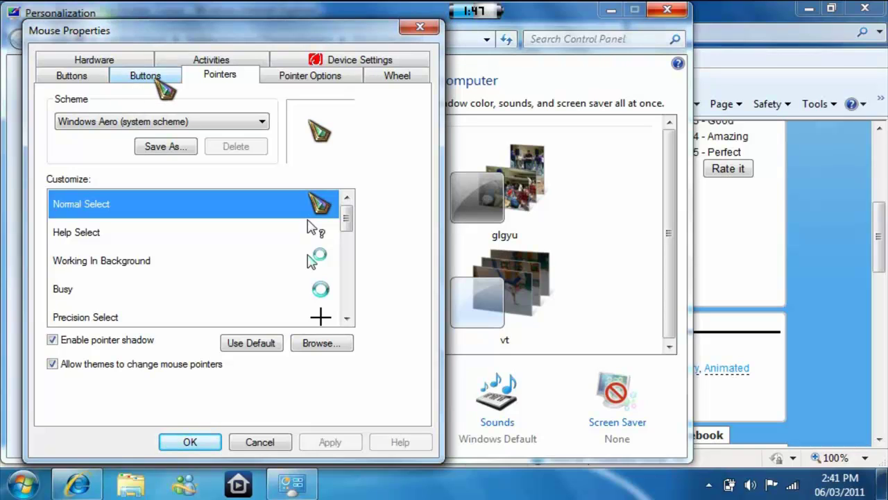
Step: On the Buttons tab, keep the Synaptics TouchPad, try Left-handed, then switch back to Right-handed
left_click(158, 82)
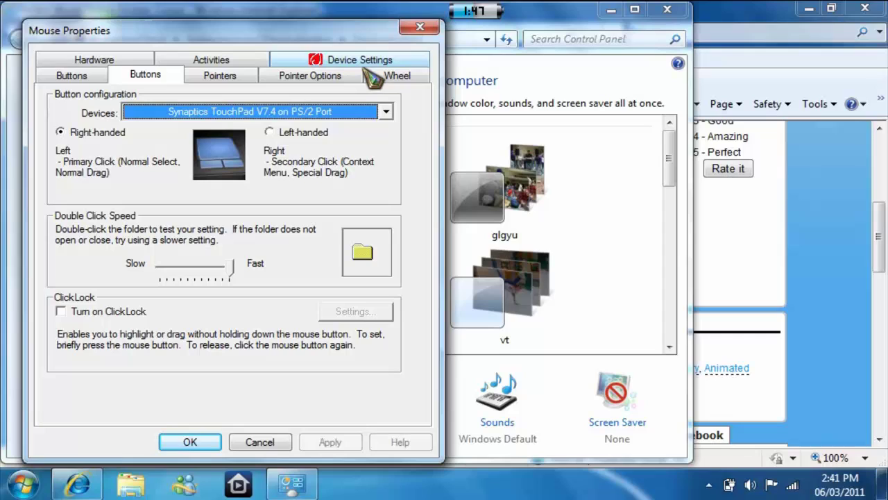
left_click(386, 112)
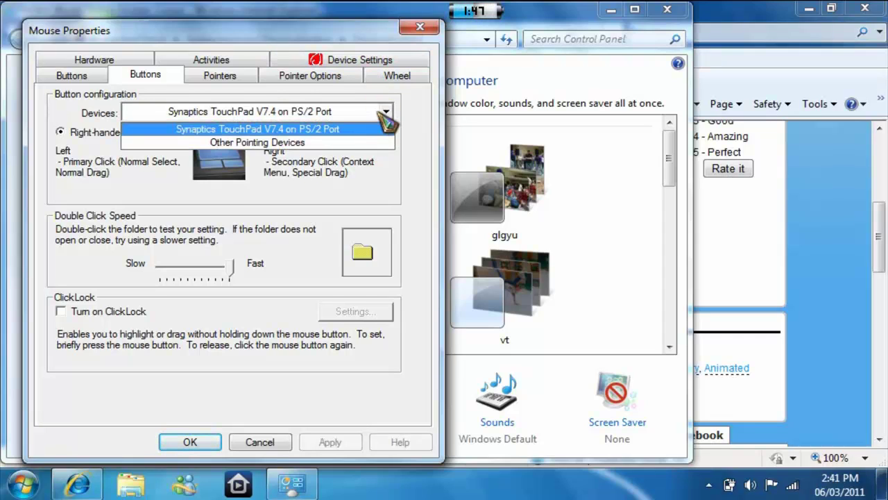
left_click(383, 117)
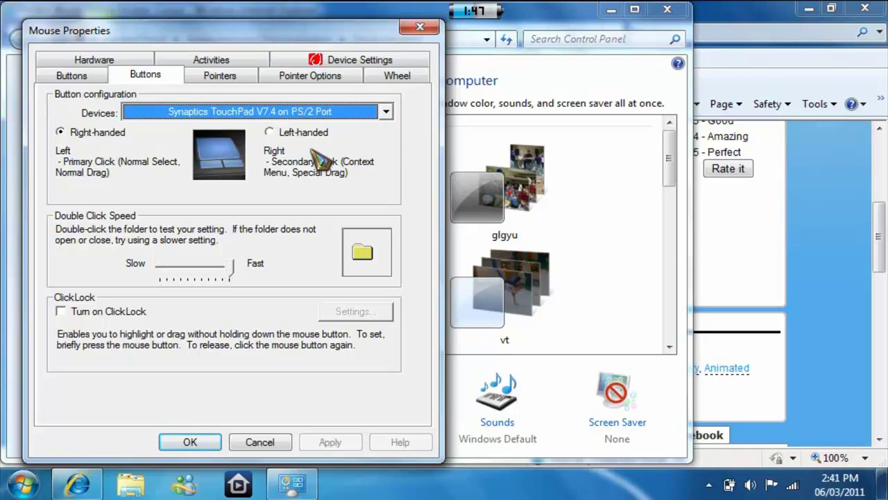
left_click(274, 132)
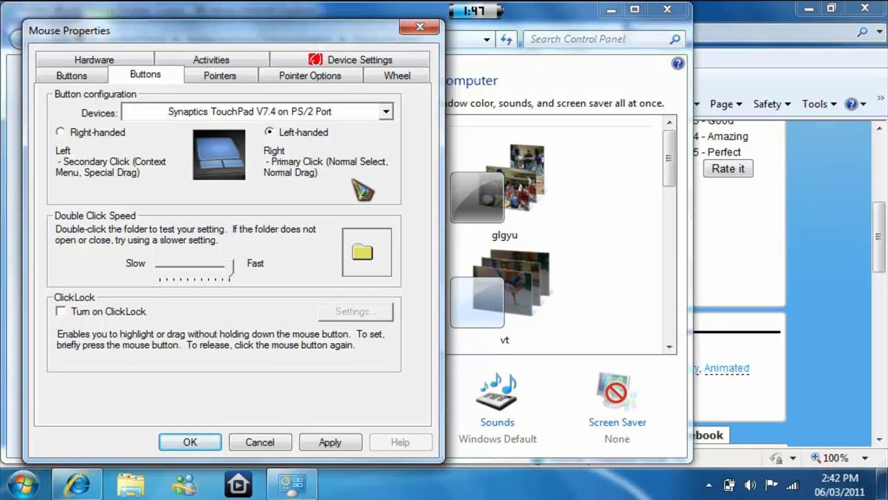
left_click(352, 180)
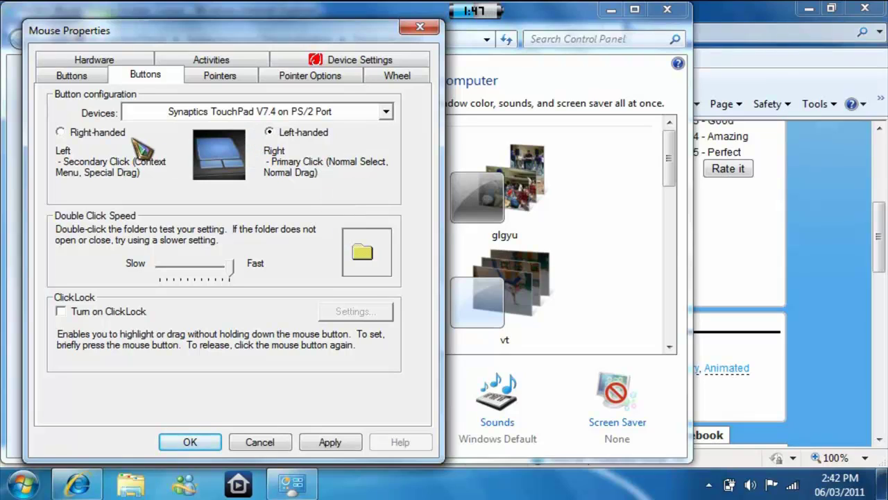
left_click(60, 132)
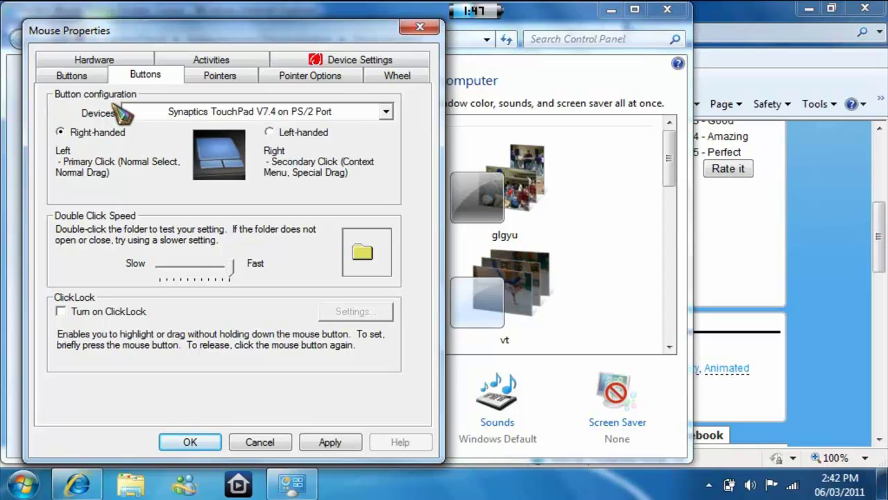